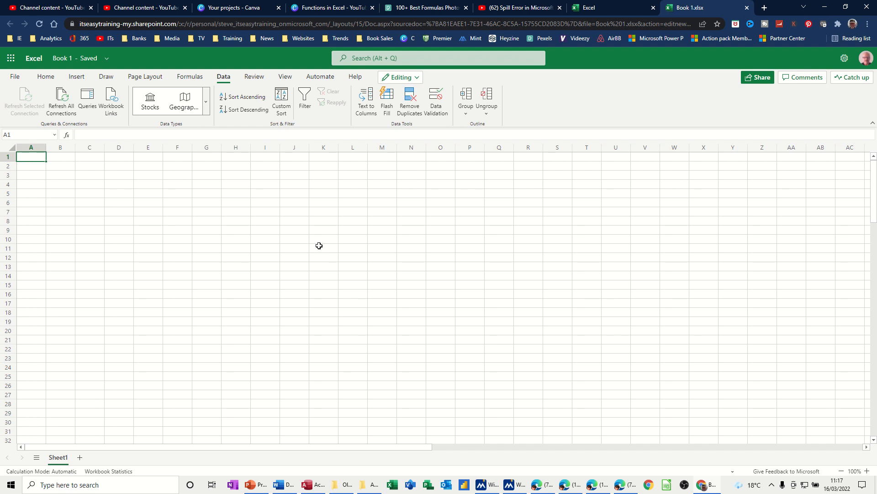
Step: Enter Excel, Access, Word and PowerPoint in cells A1 to A4, one per row
type("Excel")
key("Return")
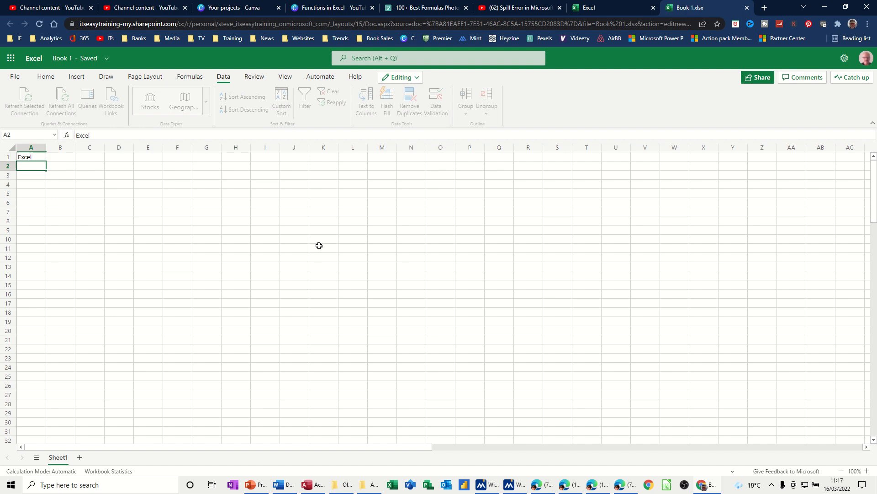
type("Access")
key("Return")
type("W")
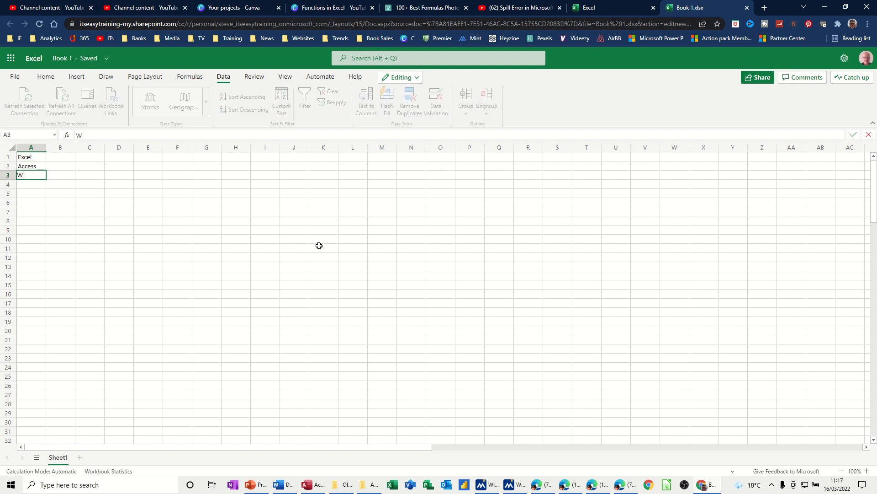
type("ord")
key("Return")
type("Po")
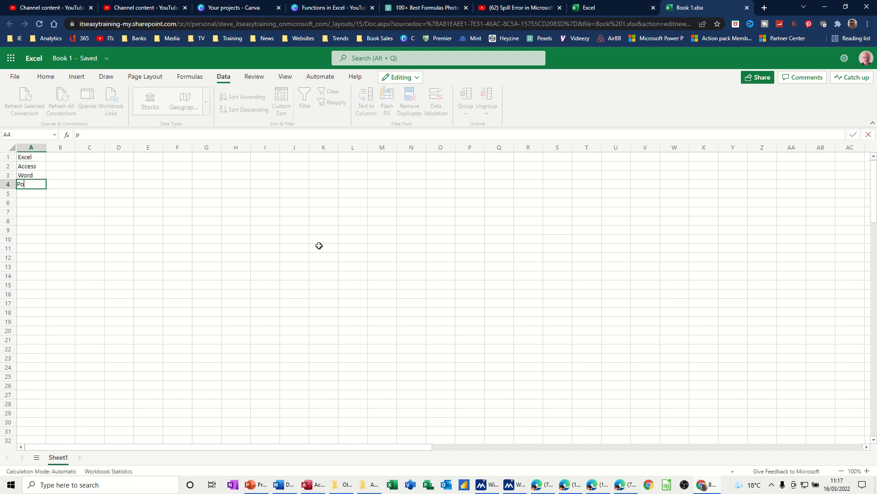
type("werPoint")
key("Return")
Step: Enter Outlook in cell A6 and Publisher in cell A8, leaving A5 and A7 blank
key("Return")
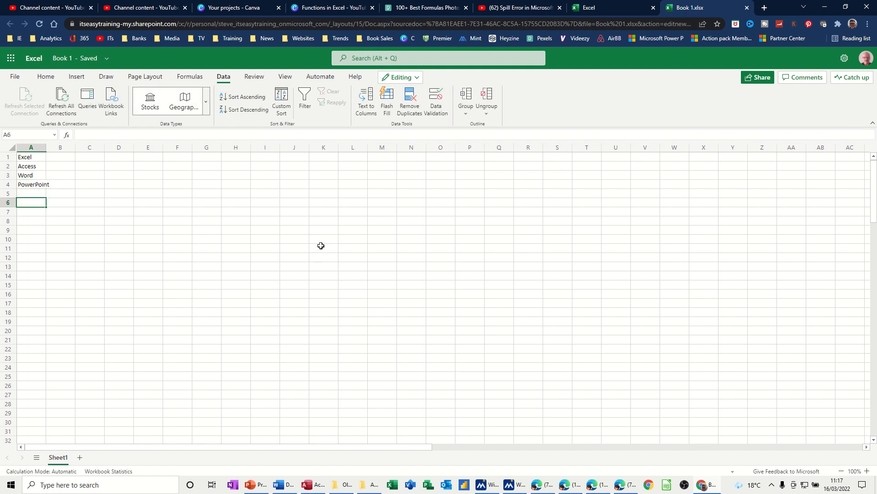
type("Outlook")
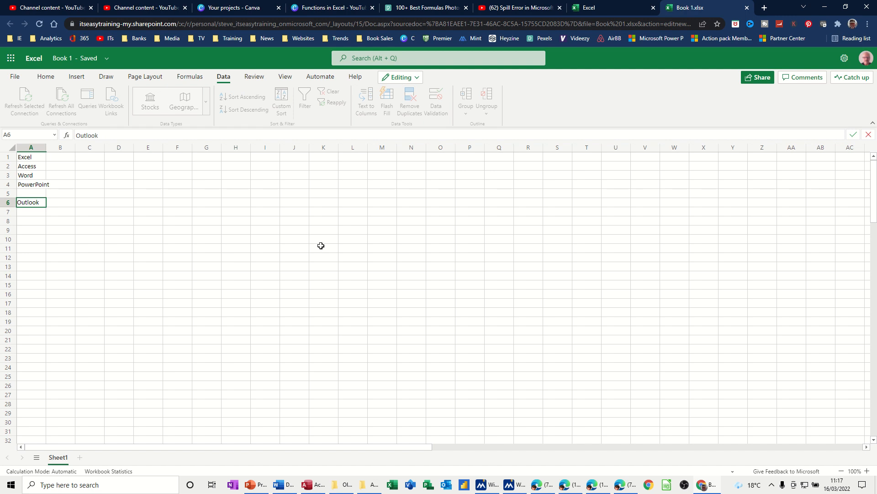
key("Return")
key("Return")
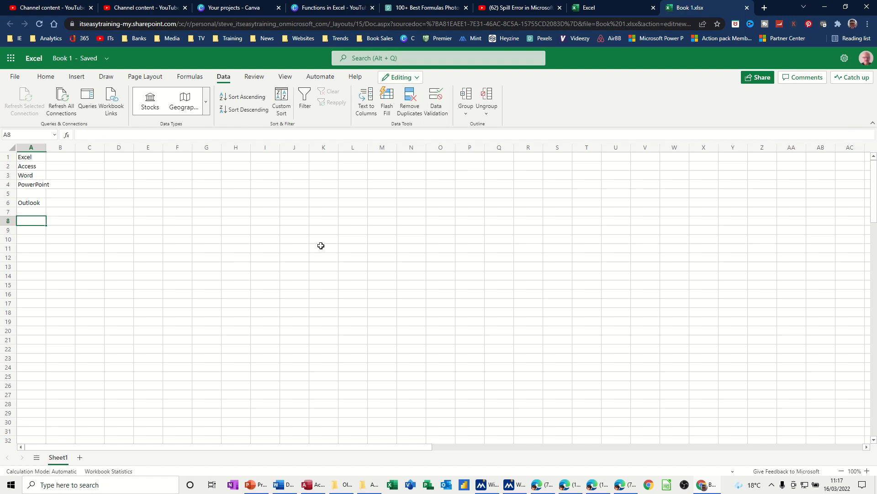
type("Publi")
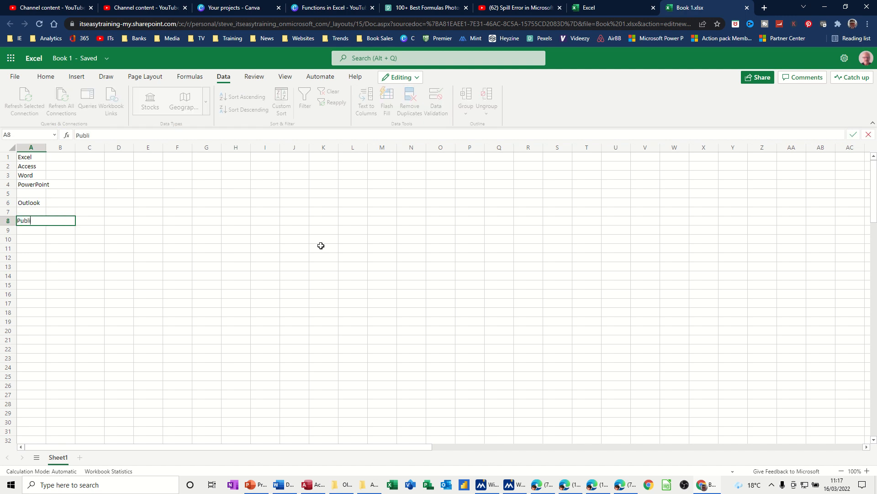
type("sher")
key("Return")
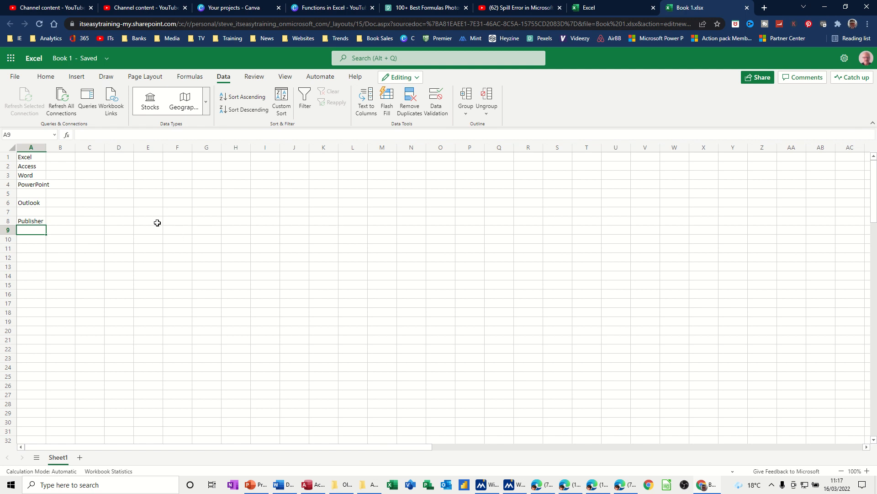
Step: Fill cell D1 with yellow and open its data validation settings
left_click(122, 158)
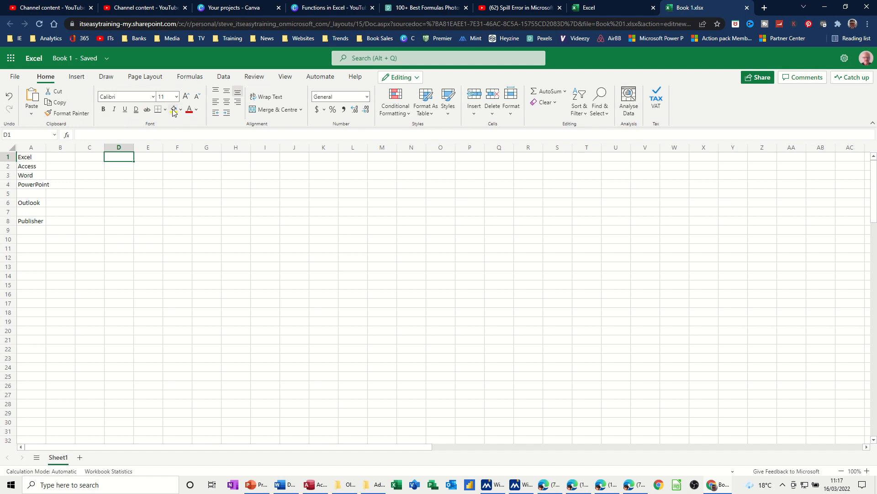
left_click(174, 111)
left_click(224, 76)
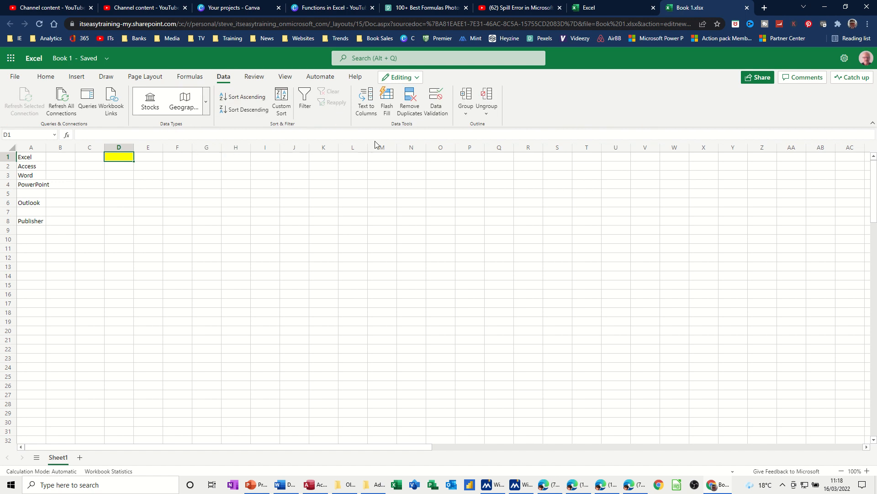
left_click(434, 112)
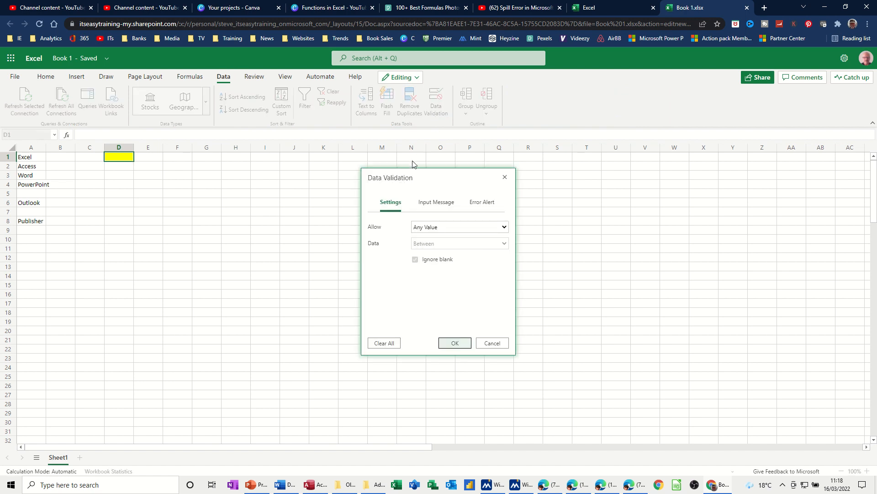
Step: Set the validation to allow a List with source =$A$1:$A$12, keeping Ignore blank and In-cell drop-down enabled
left_click_drag(405, 174, 209, 169)
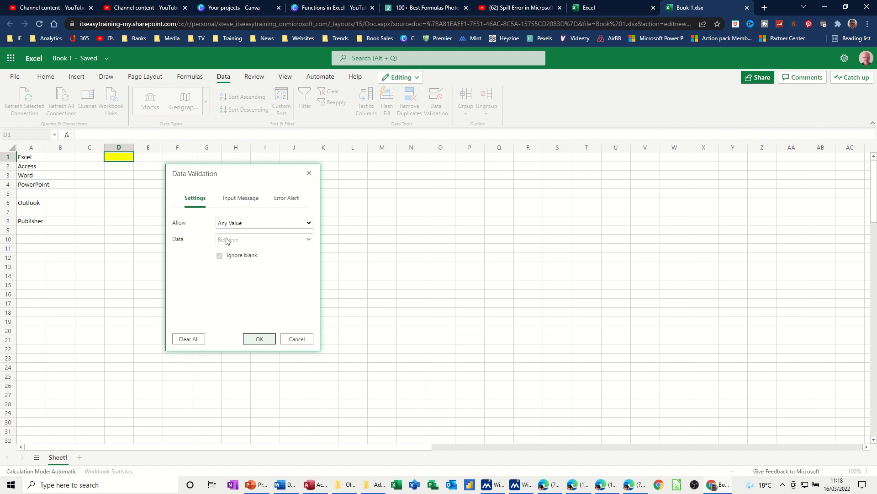
left_click(251, 226)
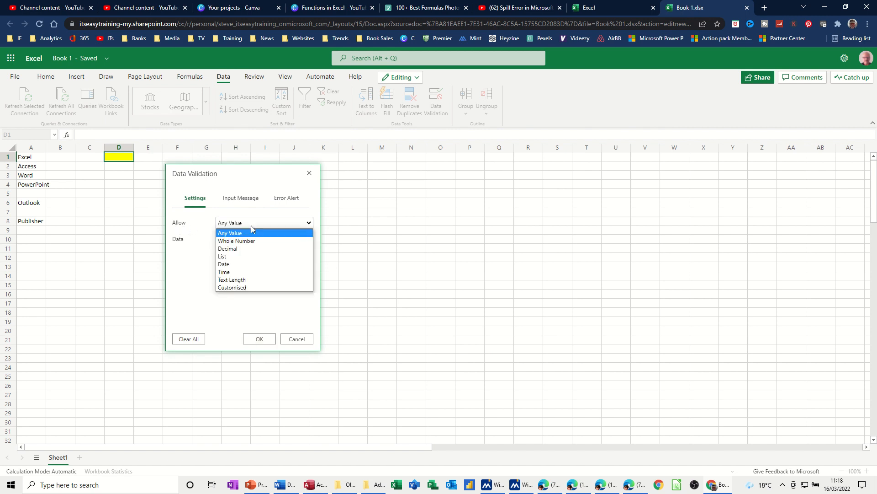
left_click(234, 258)
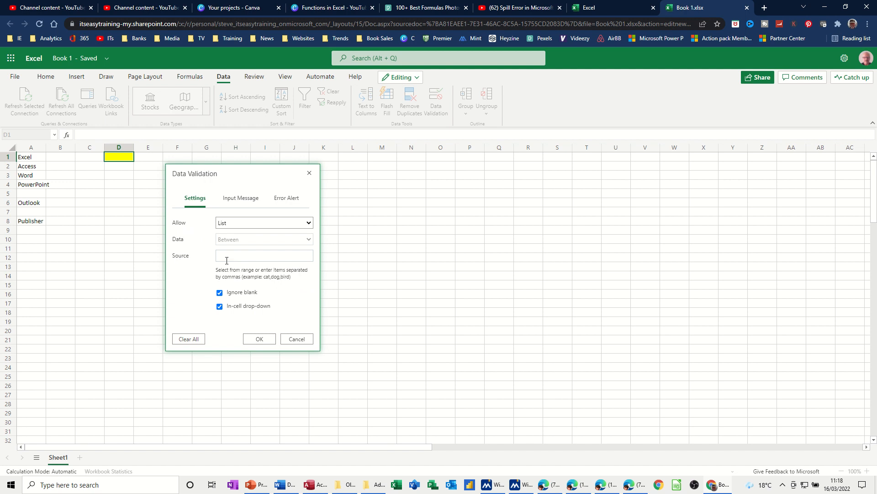
left_click(219, 257)
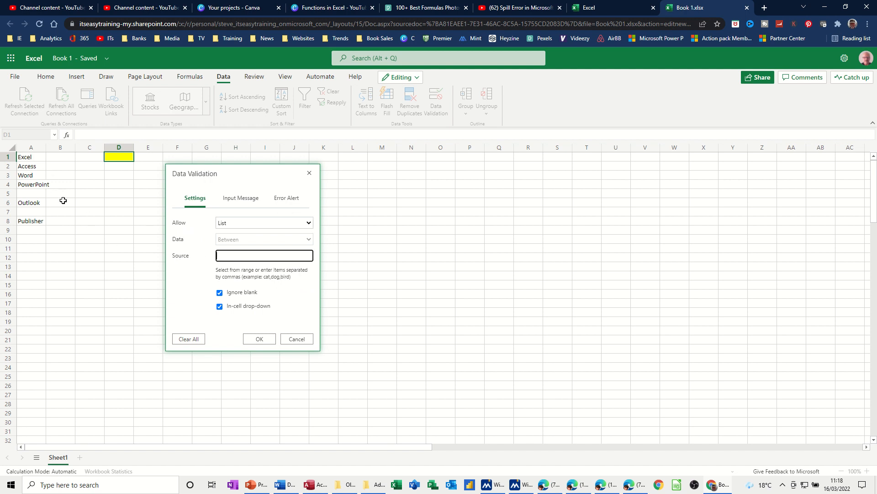
left_click_drag(28, 159, 37, 250)
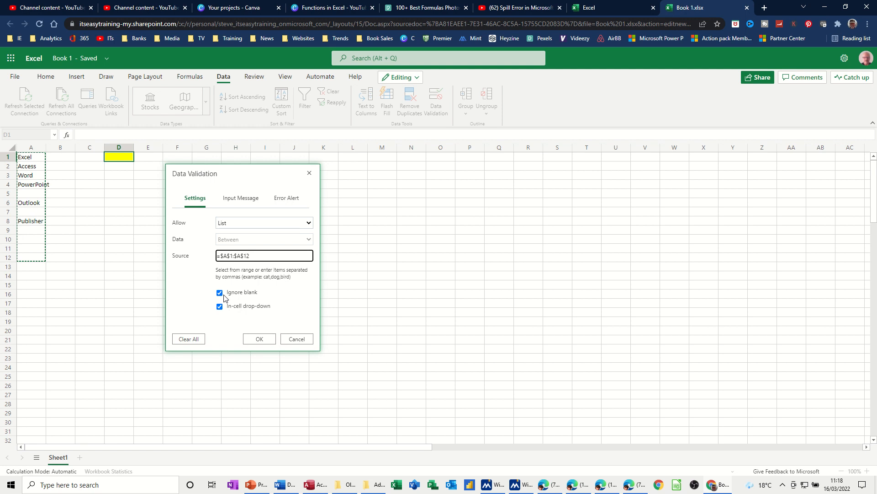
key("Tab")
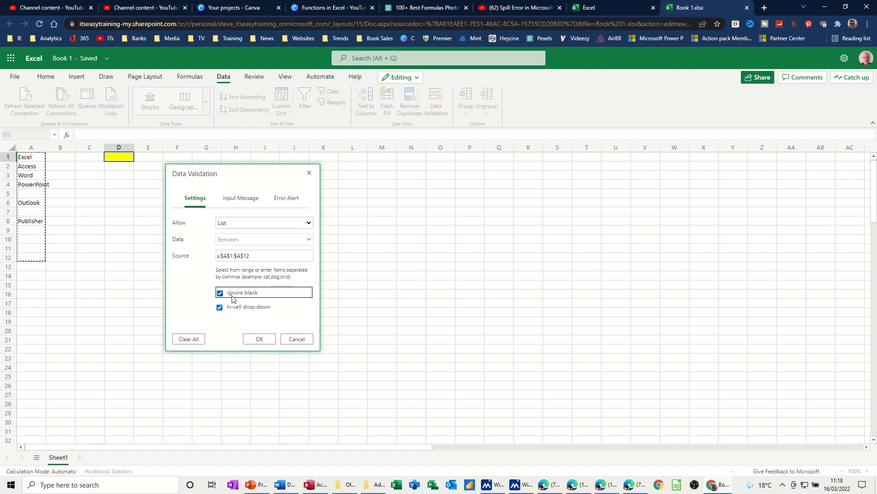
left_click(193, 289)
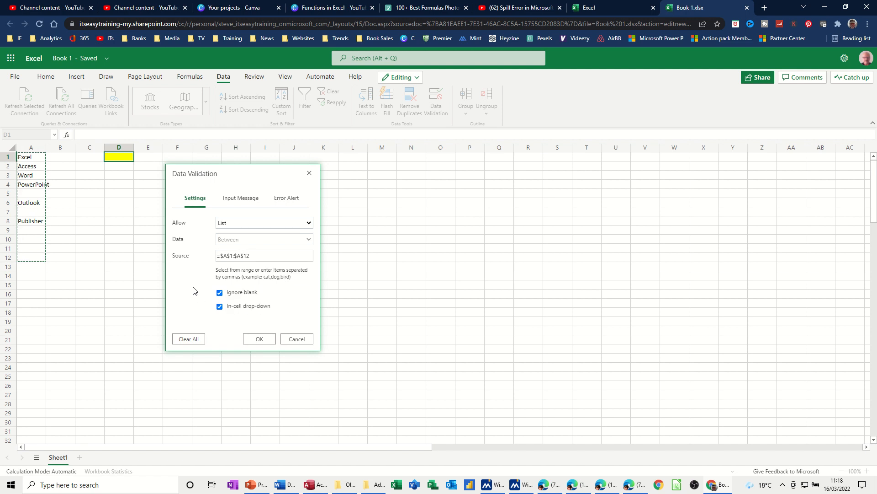
Step: Give the validation an input message titled "List" with the text "Only these items"
left_click(233, 199)
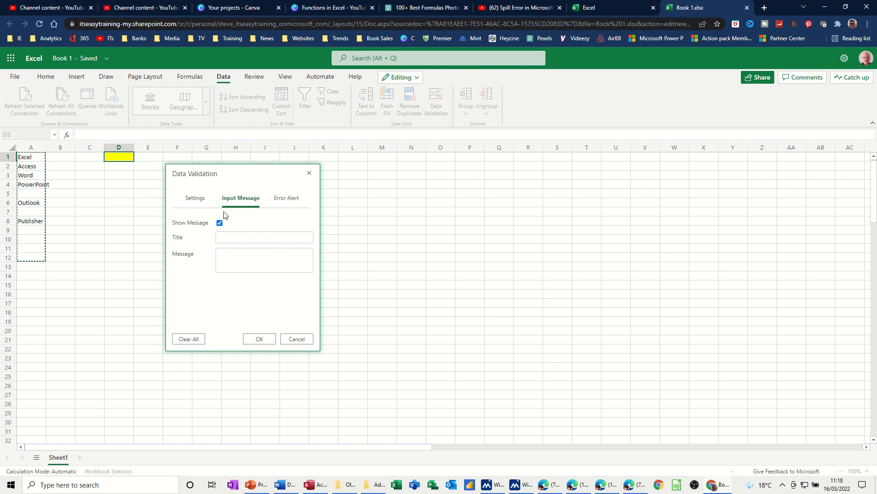
left_click(224, 238)
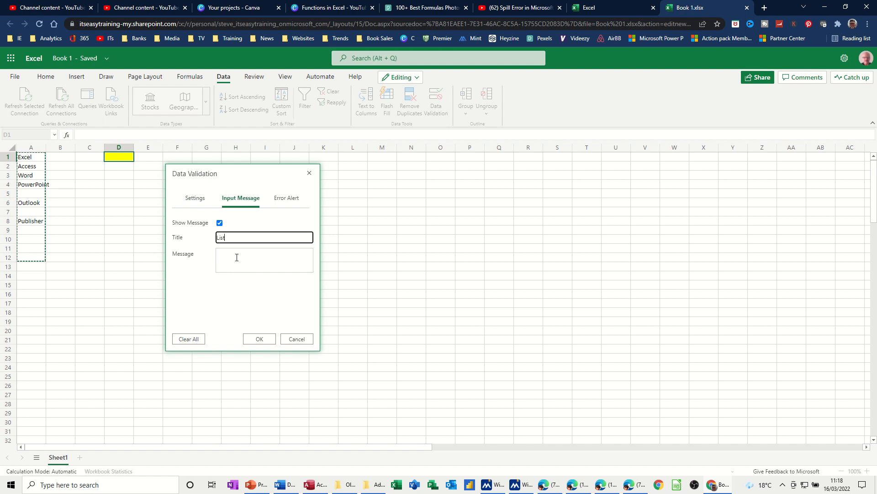
left_click(237, 257)
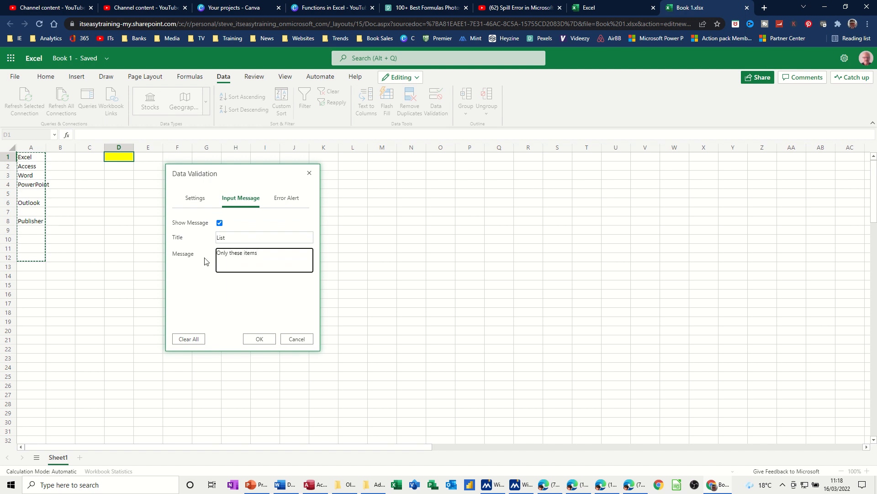
Step: Add a Blocking error alert titled "Stop" with the message "Just these item in the list", and apply the validation to D1
left_click(283, 202)
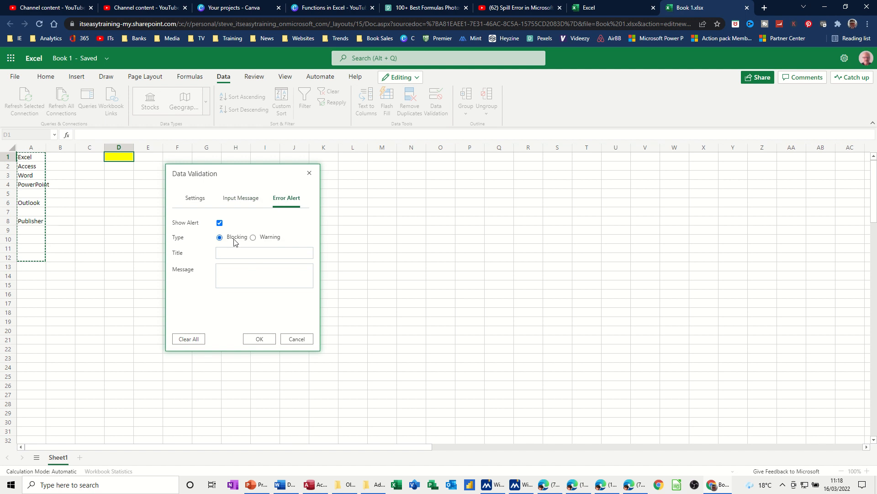
left_click(231, 253)
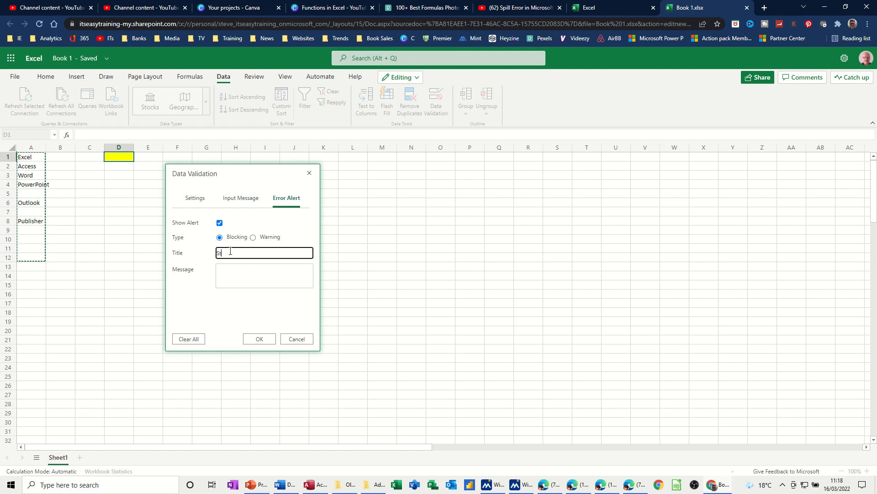
left_click(229, 274)
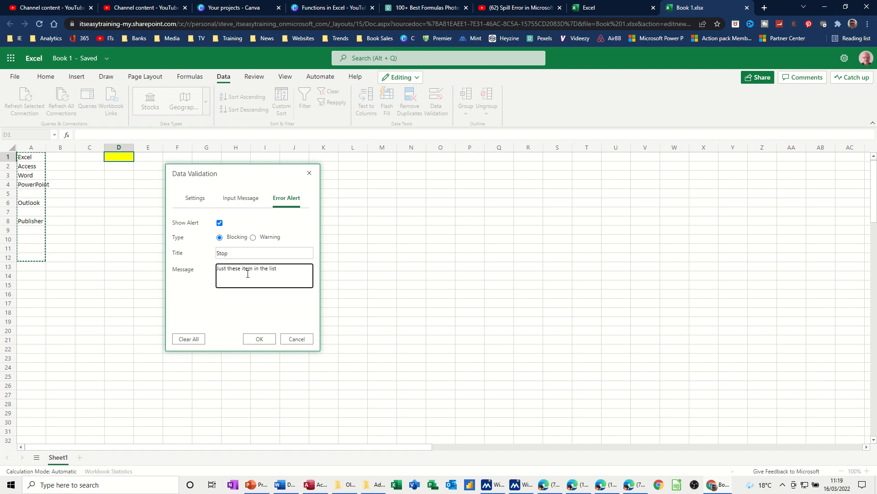
left_click(257, 338)
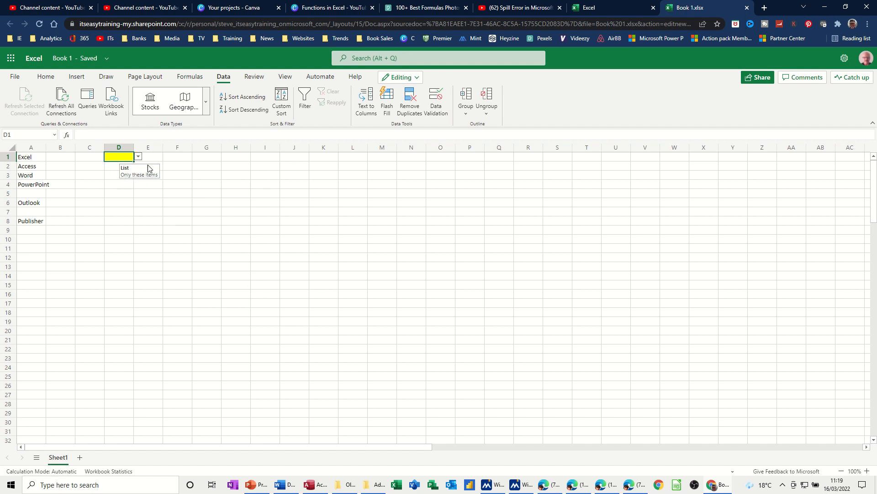
Step: Check the choices in D1's drop-down list and add Google in cell A11 of the source range
left_click(138, 158)
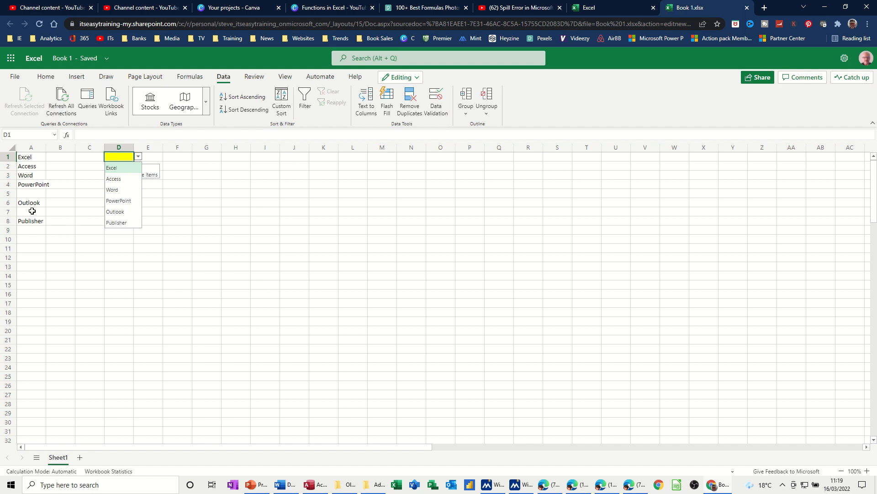
left_click(29, 249)
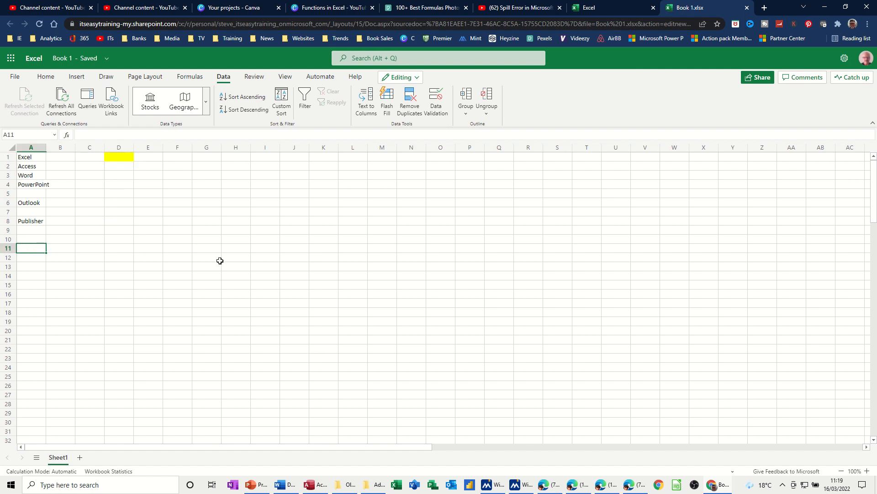
type("Google")
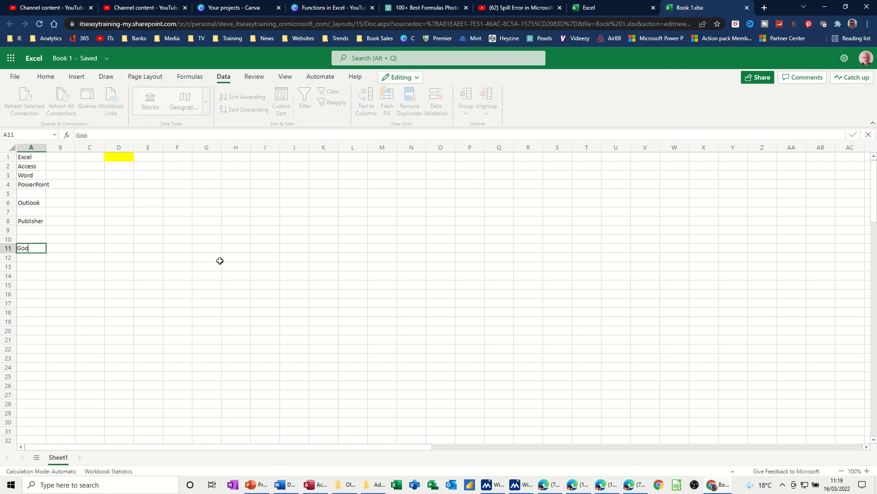
left_click(137, 213)
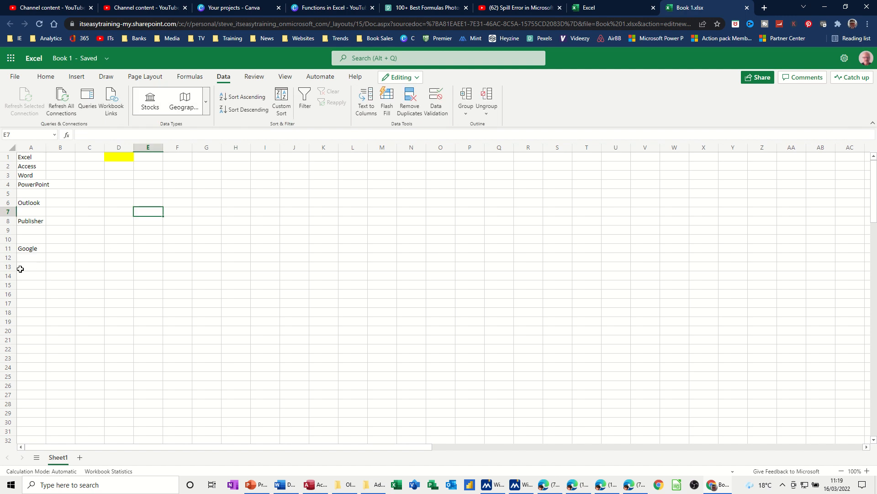
Step: Review the items offered in D1's drop-down list after the addition to the source range
left_click(118, 158)
left_click(138, 157)
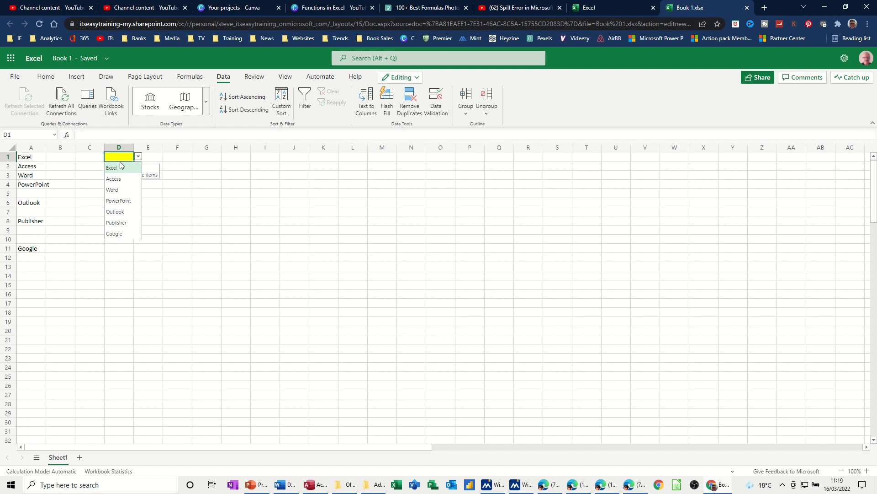
left_click(86, 176)
Step: Narrow D1's drop-down list with the letter p and choose Publisher
left_click(107, 156)
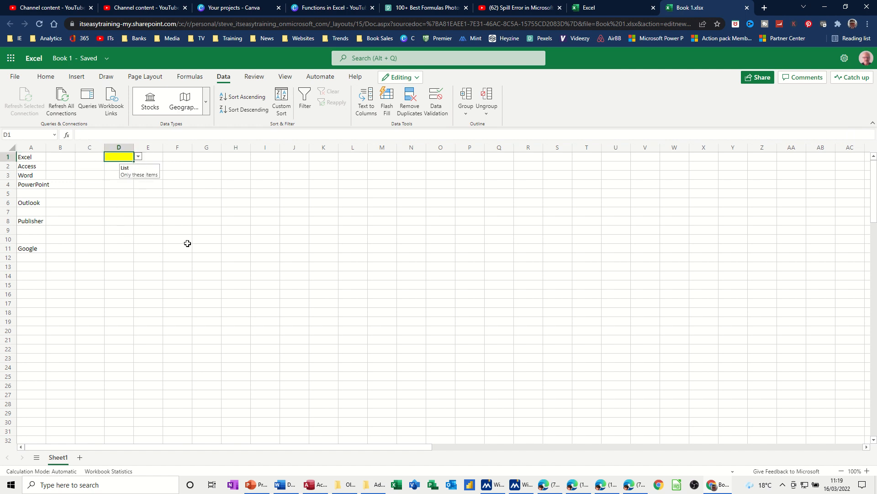
type("p")
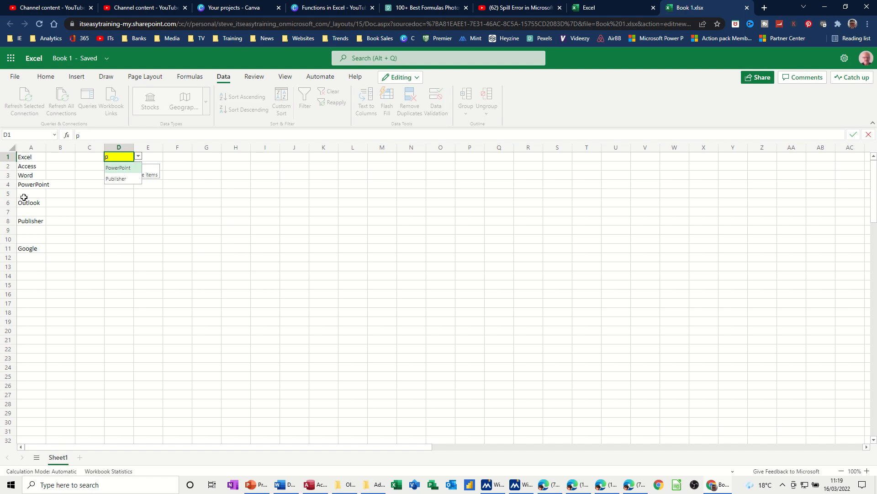
left_click(115, 179)
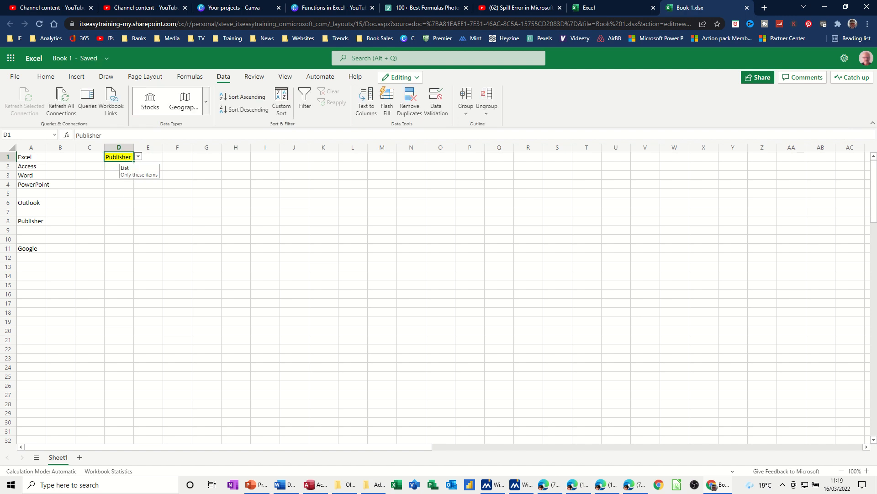
Step: Replace D1's entry with Word by searching its list for w, and with Excel by searching for e
type("w")
left_click(112, 168)
type("e")
left_click(111, 169)
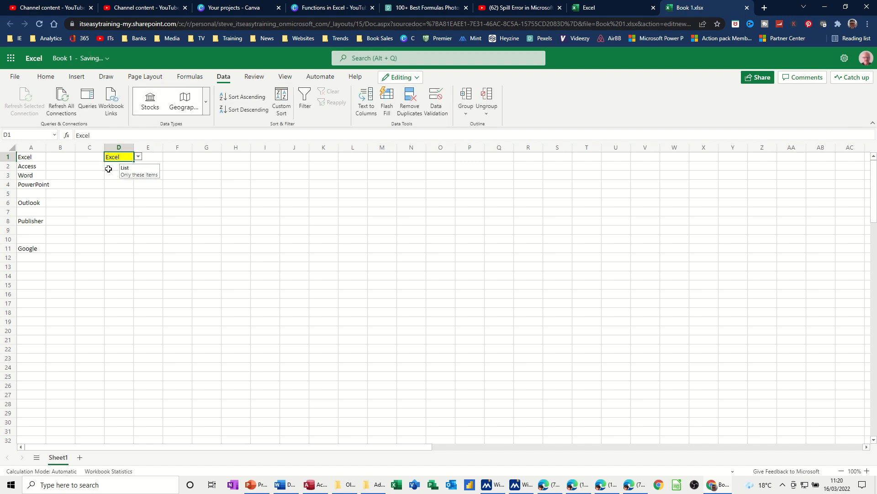